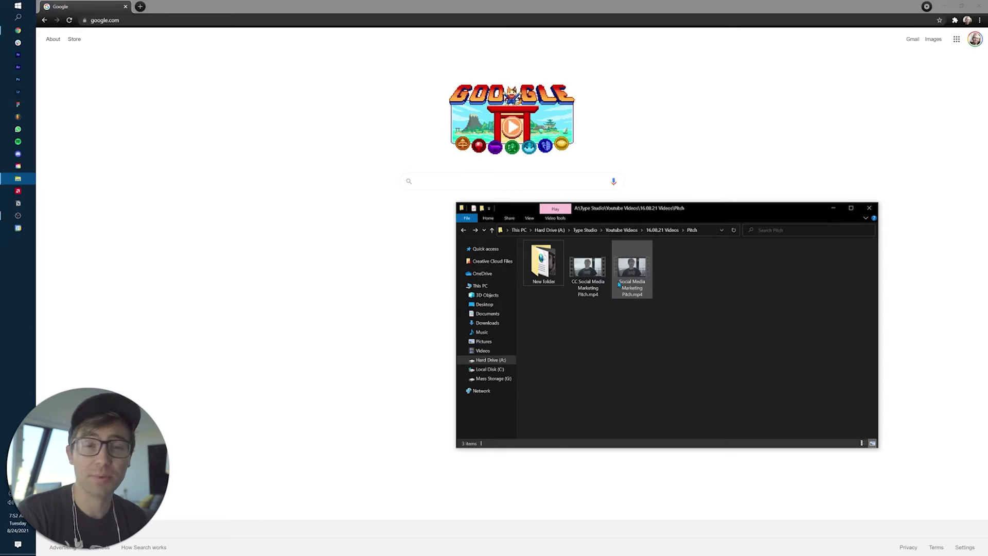
Search the web for "type studio", open the Type Studio site and go through its free sign-up to the project workspace.
left_click(446, 185)
type("type studio")
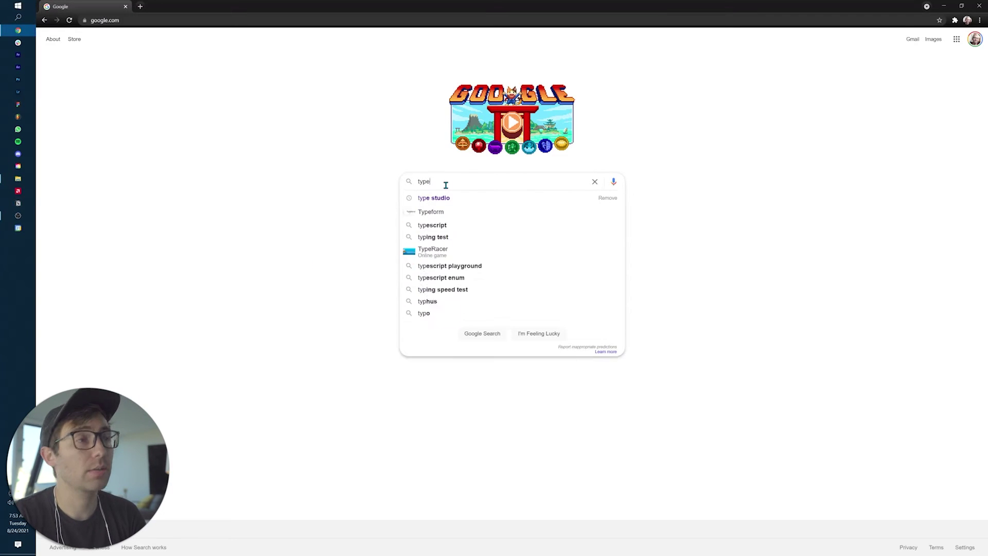
key("Return")
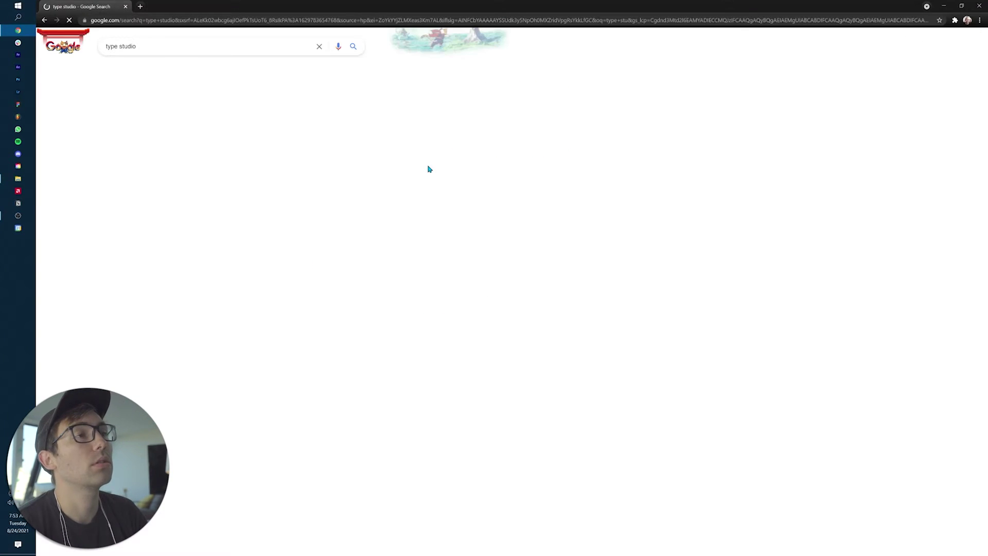
left_click(211, 118)
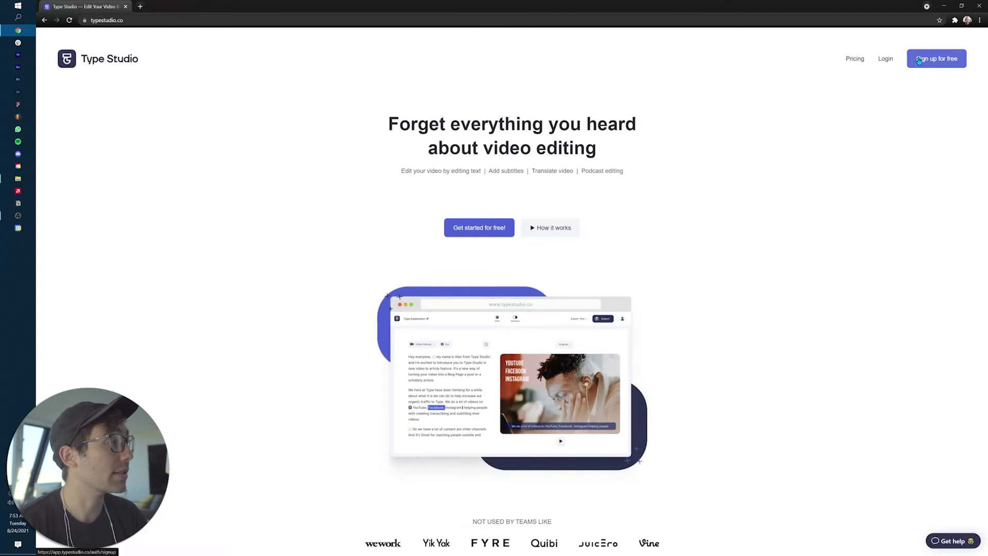
left_click(936, 62)
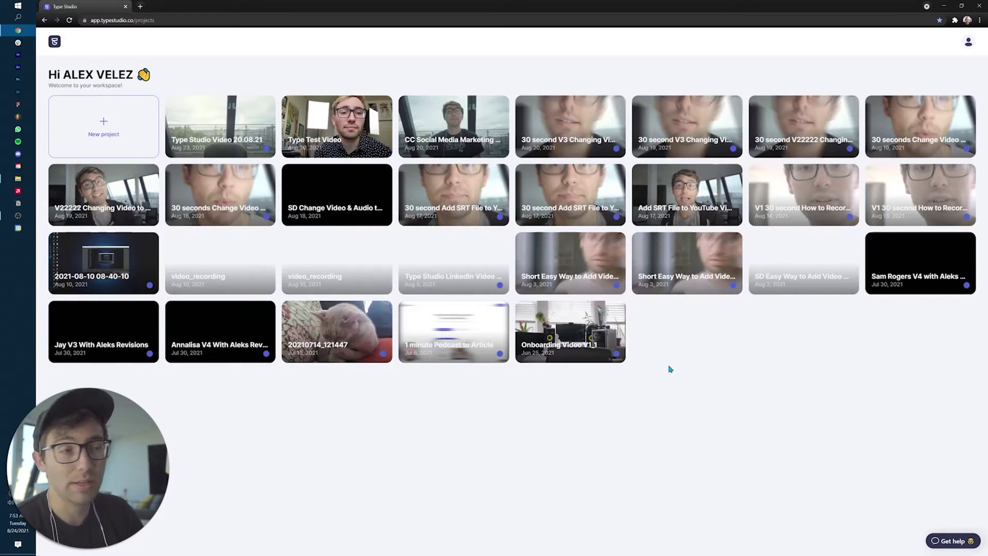
Create a new project with English as spoken language from the file CC Social Media Marketing Pitch.mp4 in the Pitch folder.
left_click(113, 129)
left_click(18, 178)
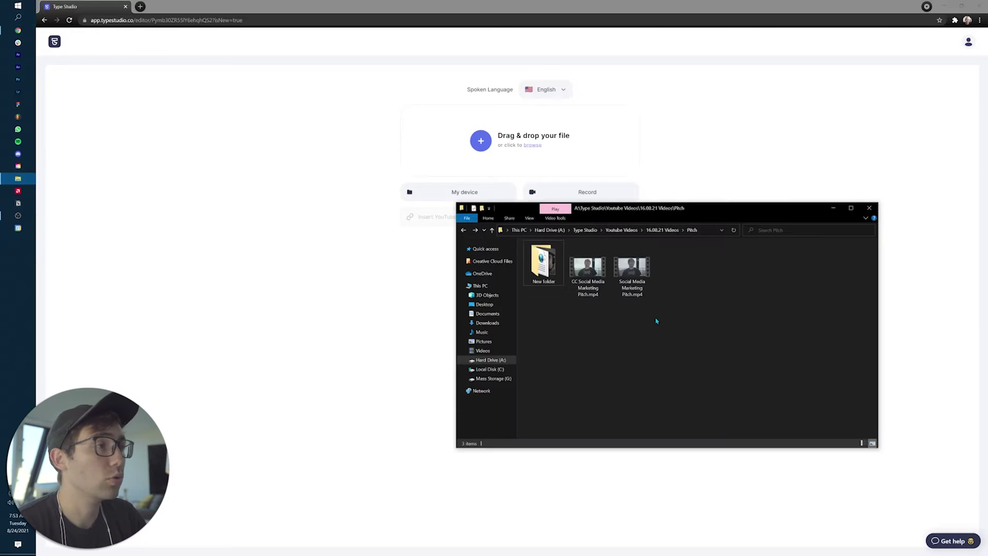
left_click_drag(588, 267, 739, 344)
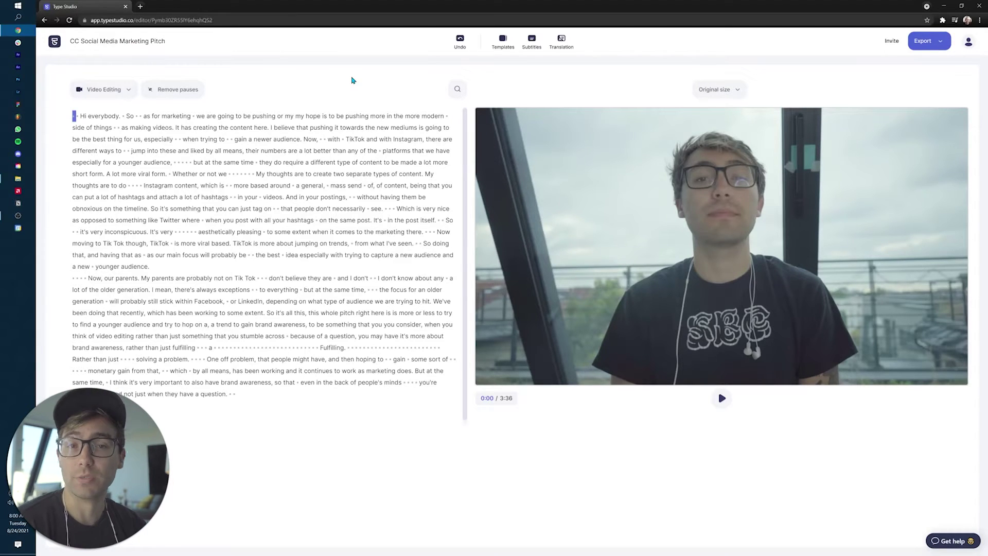
Play the opening of the video, then play from "viral form." to check the passage around "Whether or not we".
left_click(718, 401)
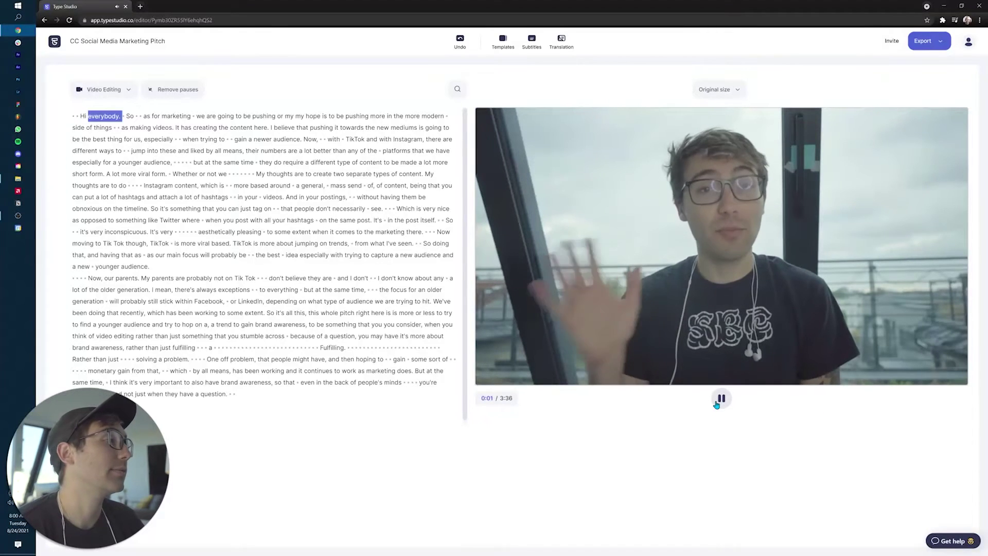
left_click(716, 403)
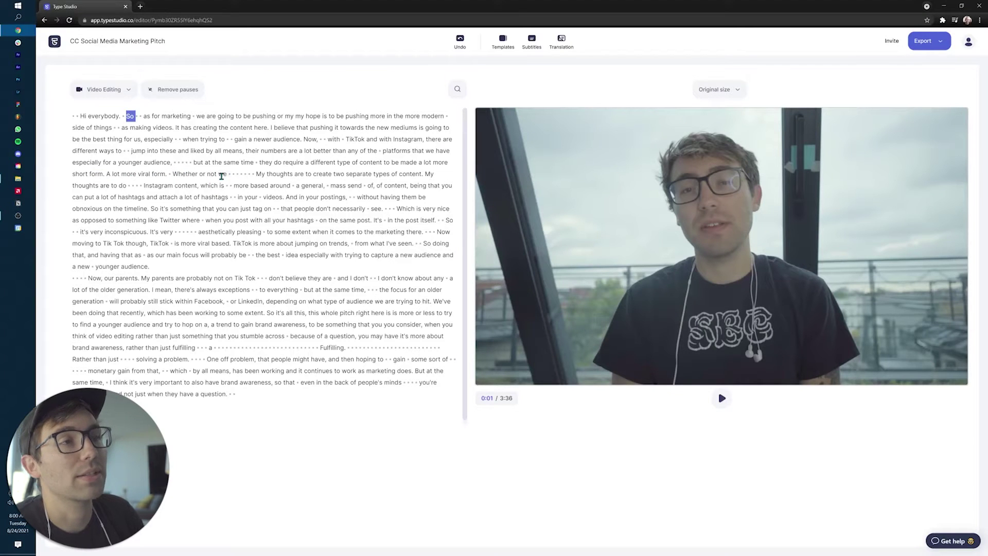
double_click(160, 173)
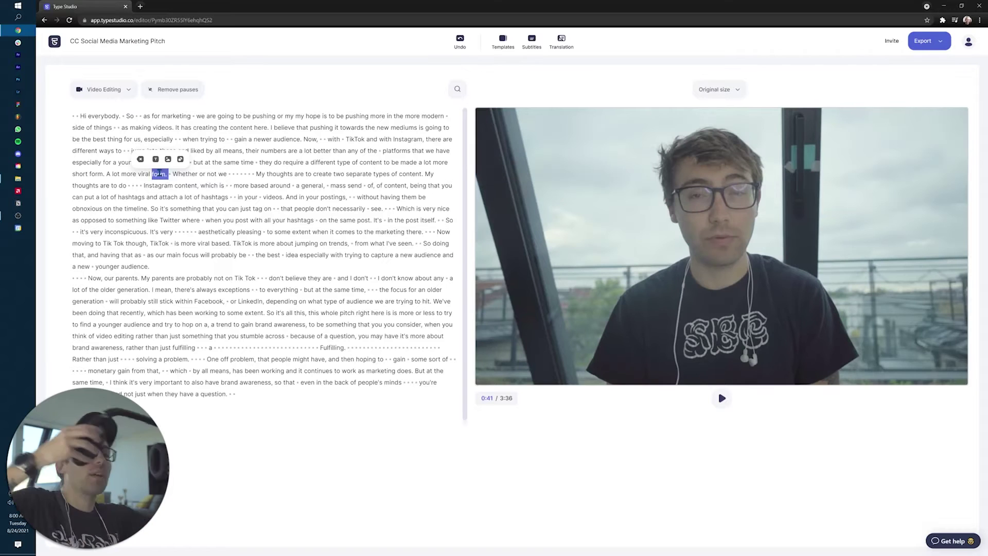
key("space")
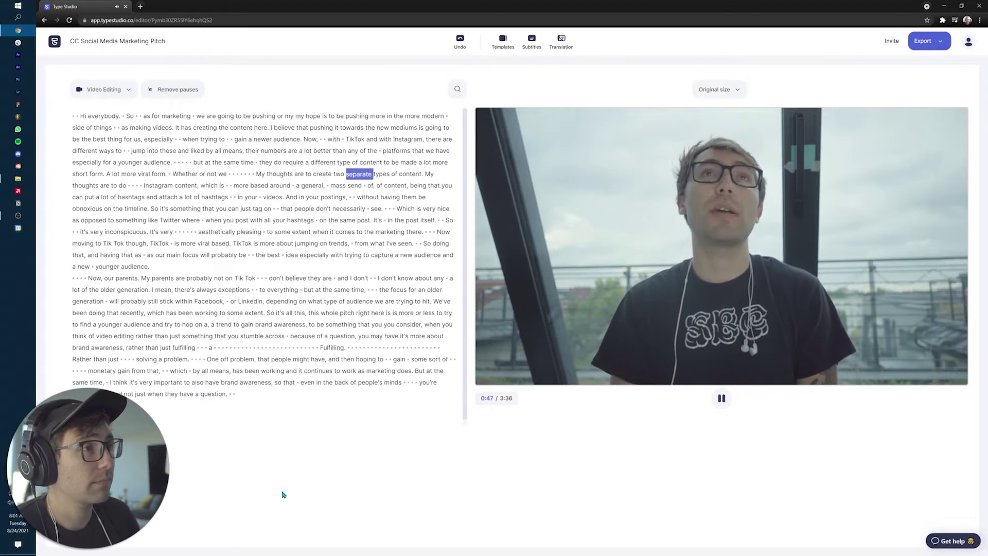
key("space")
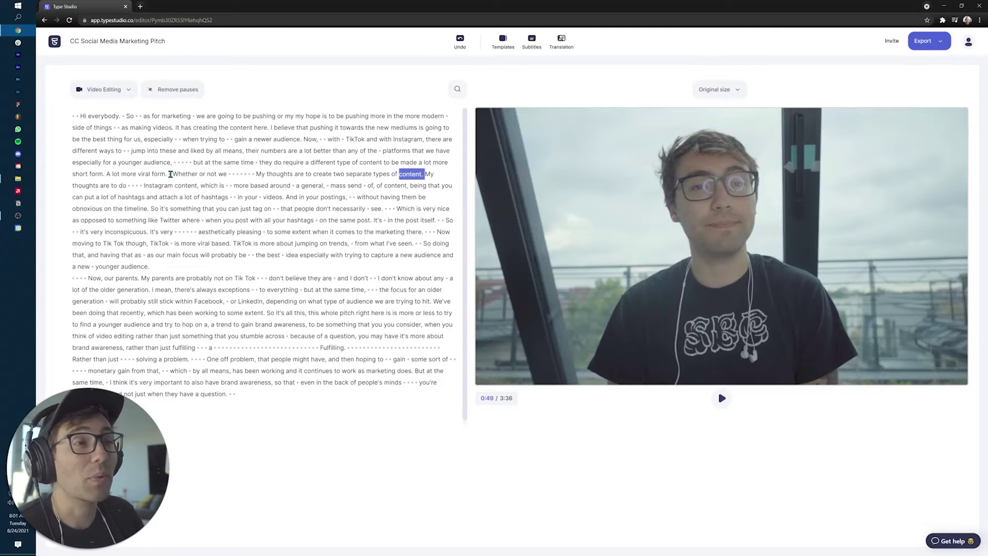
Delete "Whether or not we" and its surrounding pauses from the transcript, between "A lot more viral form." and "My thoughts".
left_click_drag(170, 174, 255, 175)
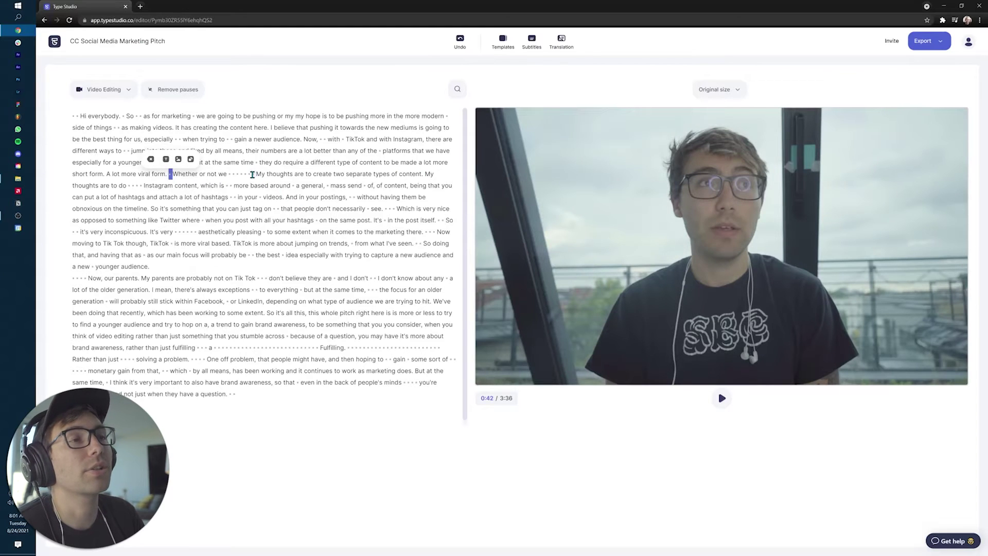
left_click(175, 183)
double_click(173, 209)
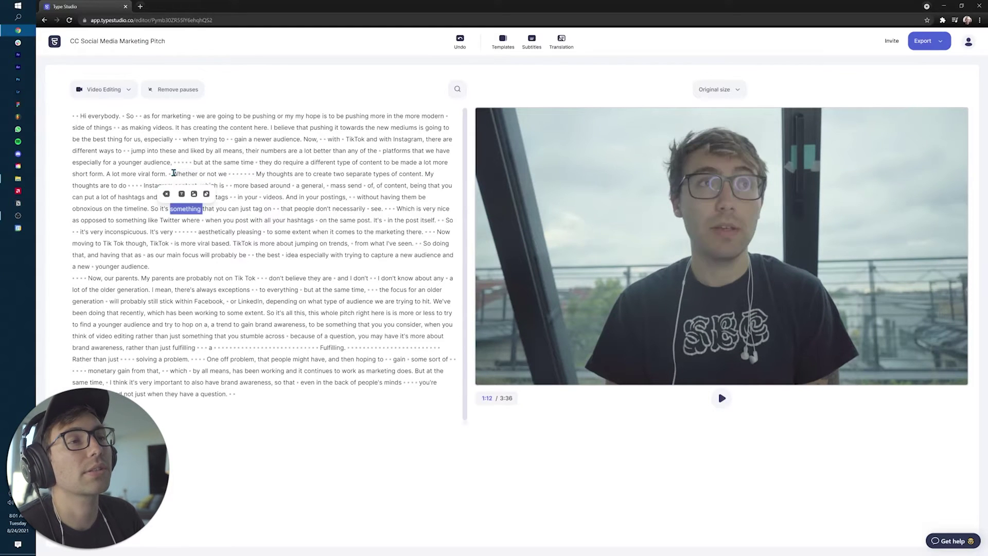
left_click_drag(190, 174, 257, 175)
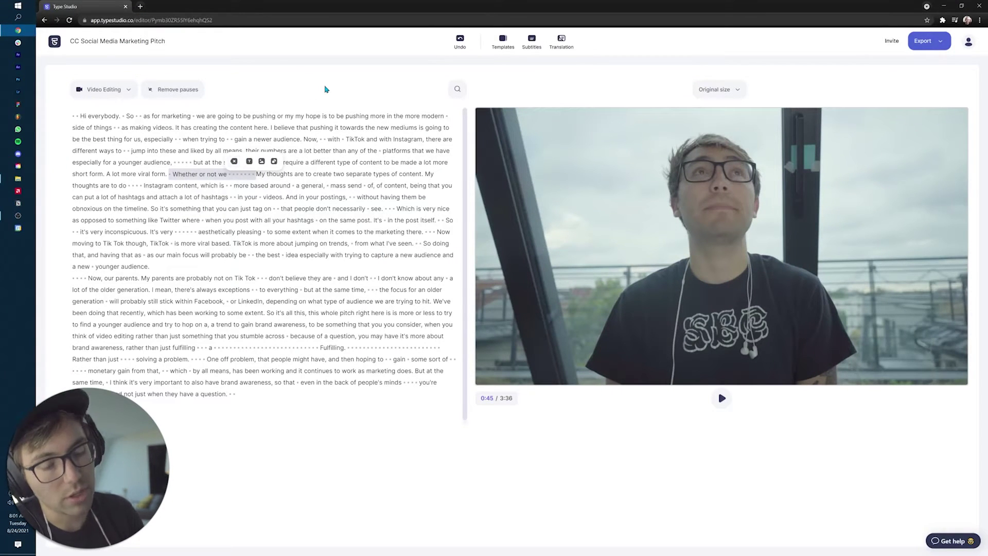
key("BackSpace")
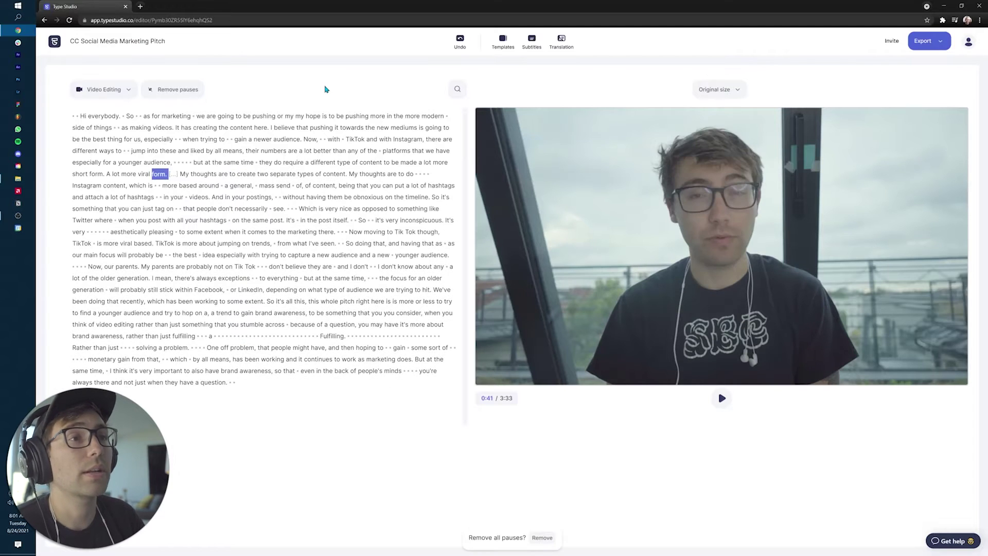
Play back the cut after "viral form." and jump to the opening words of the edited transcript.
key("space")
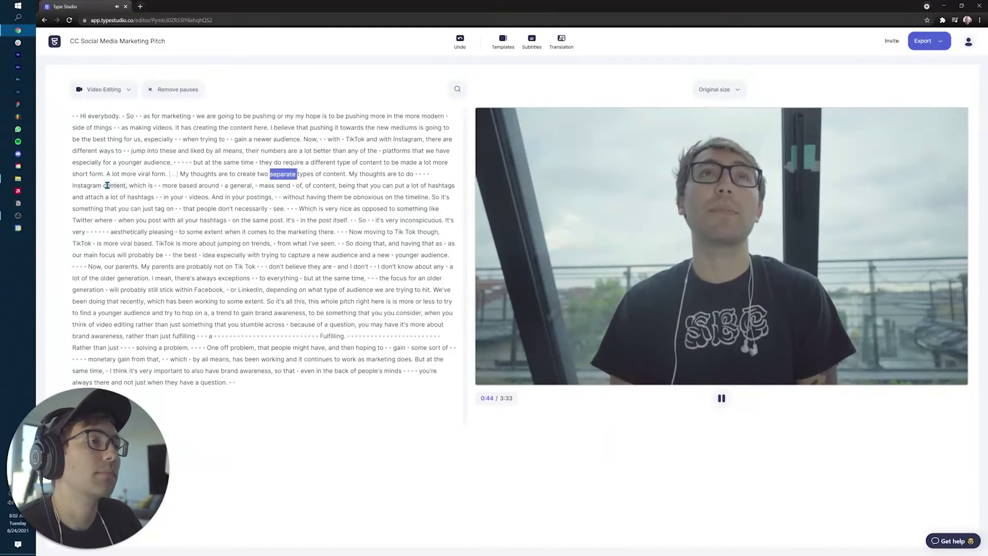
key("space")
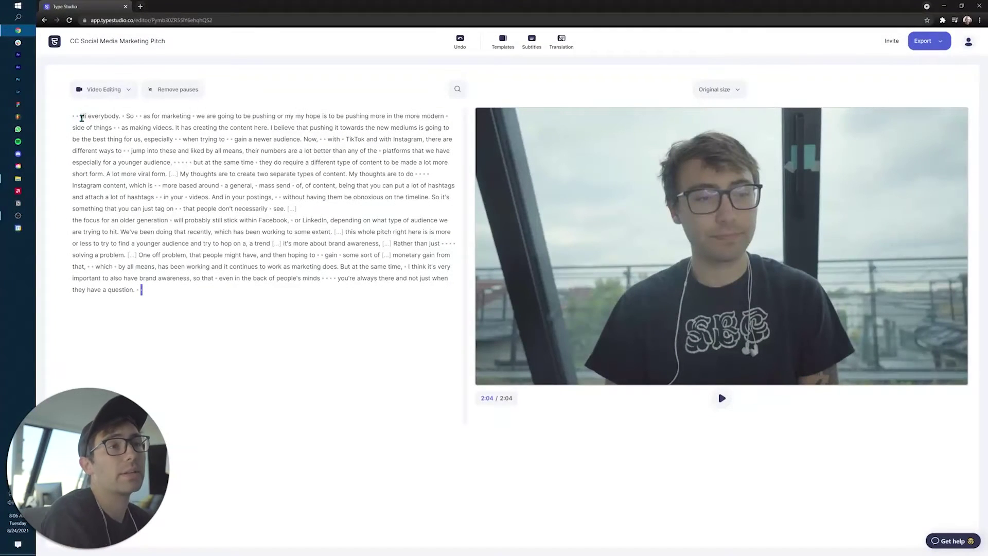
left_click(79, 114)
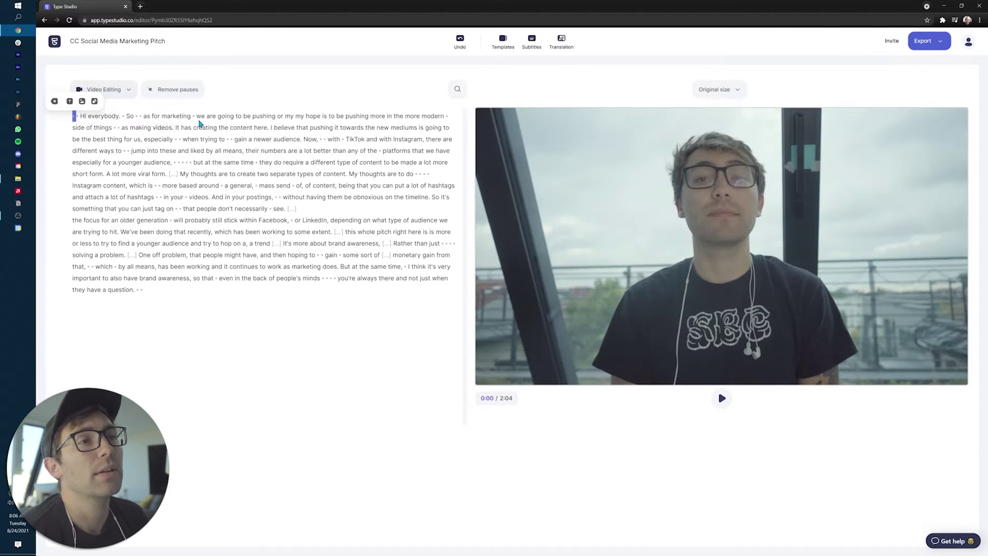
left_click(127, 116)
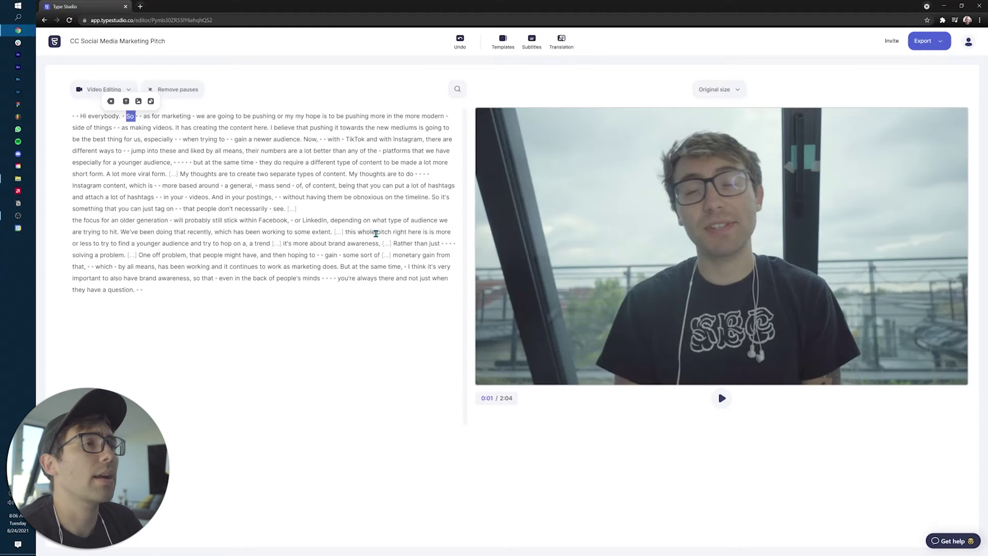
left_click(309, 139)
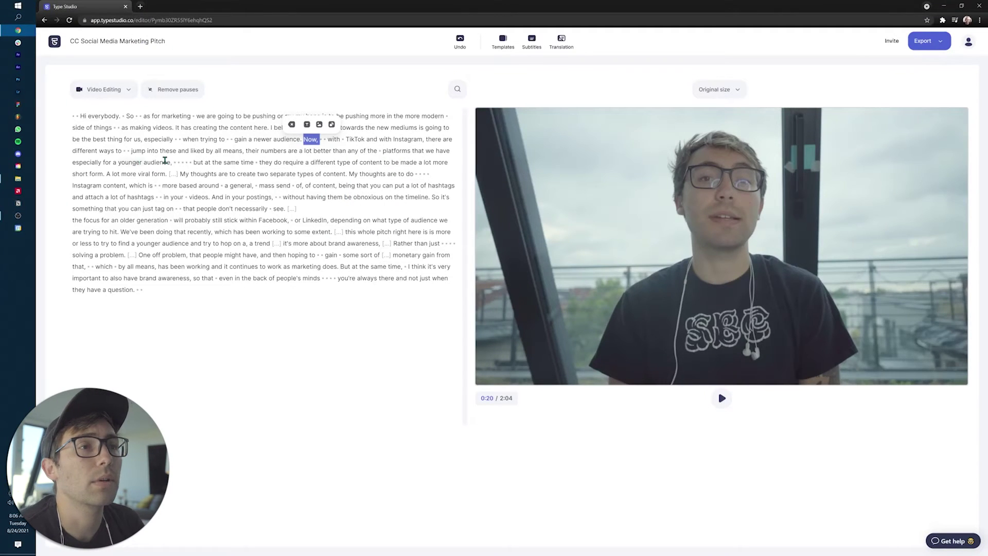
left_click(161, 174, "shift")
left_click(168, 161)
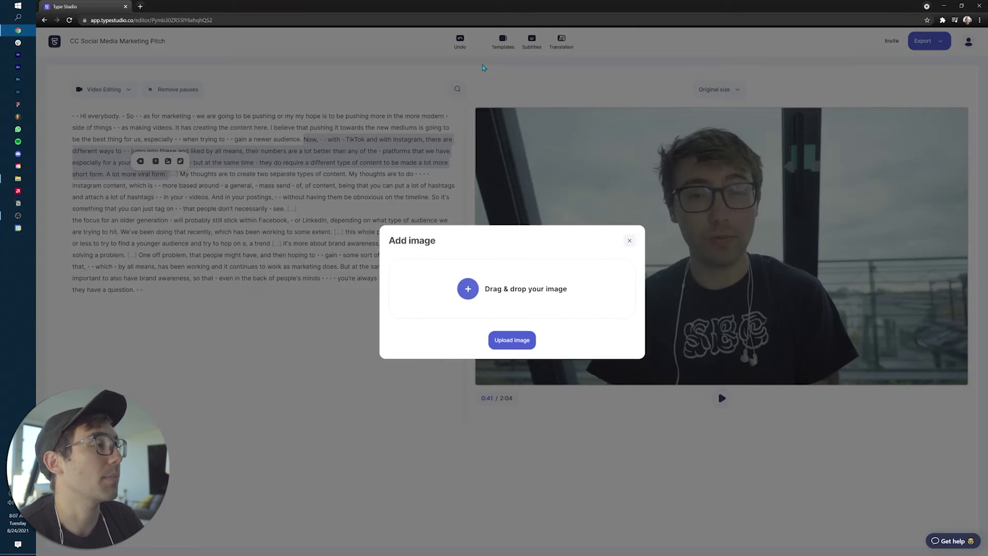
left_click(629, 240)
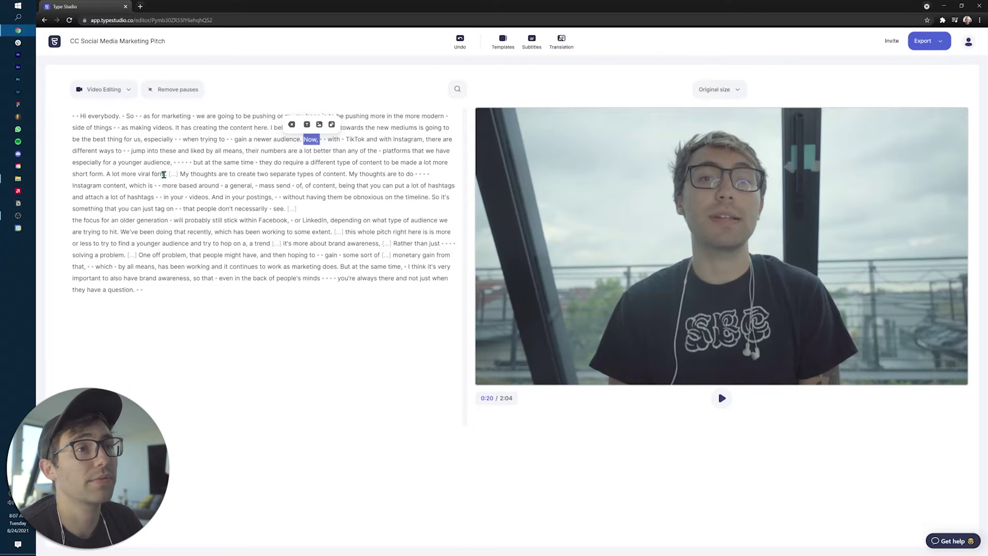
Add the TikTok downloads graph over the passage from "Now," to "viral form." and shrink it into the video frame's upper-left area.
left_click(166, 174, "shift")
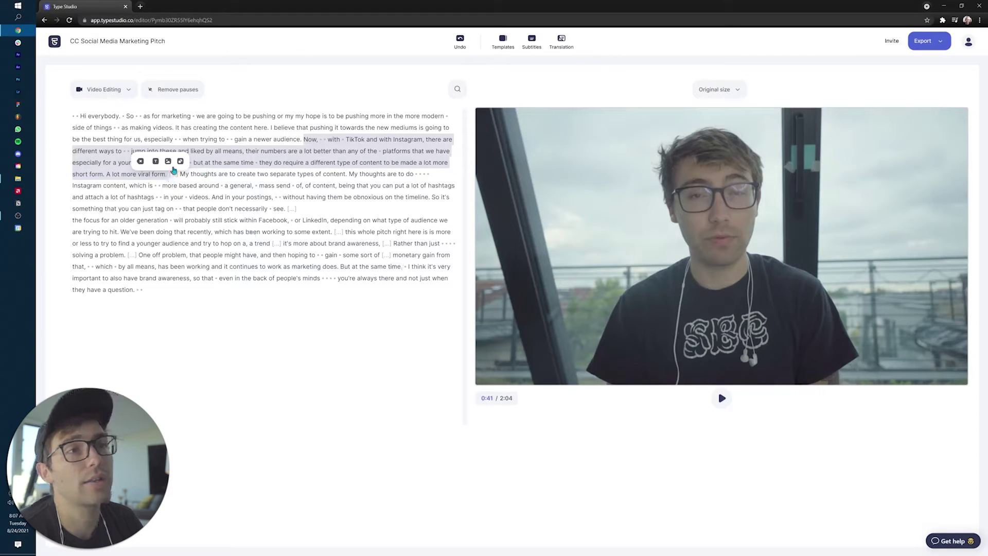
left_click(168, 163)
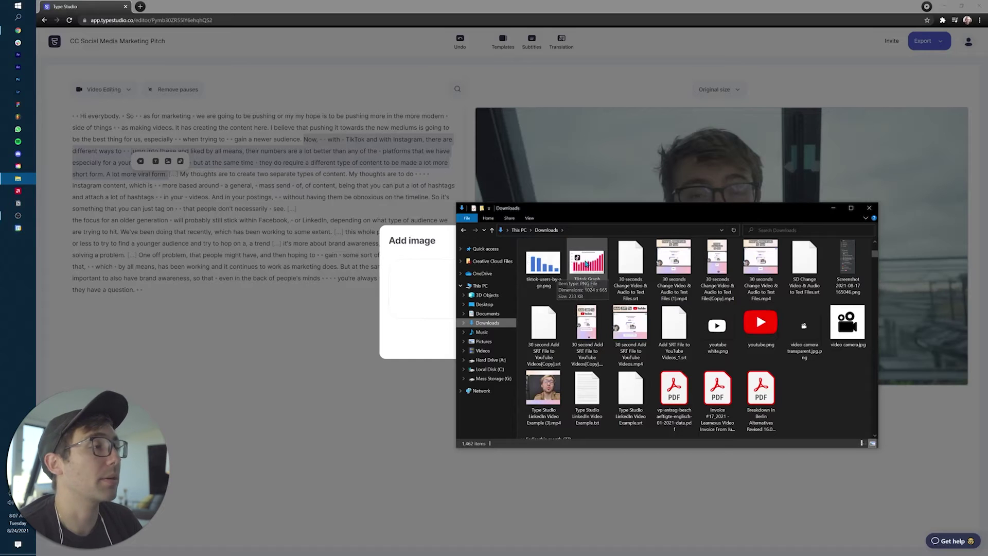
left_click_drag(410, 303, 395, 302)
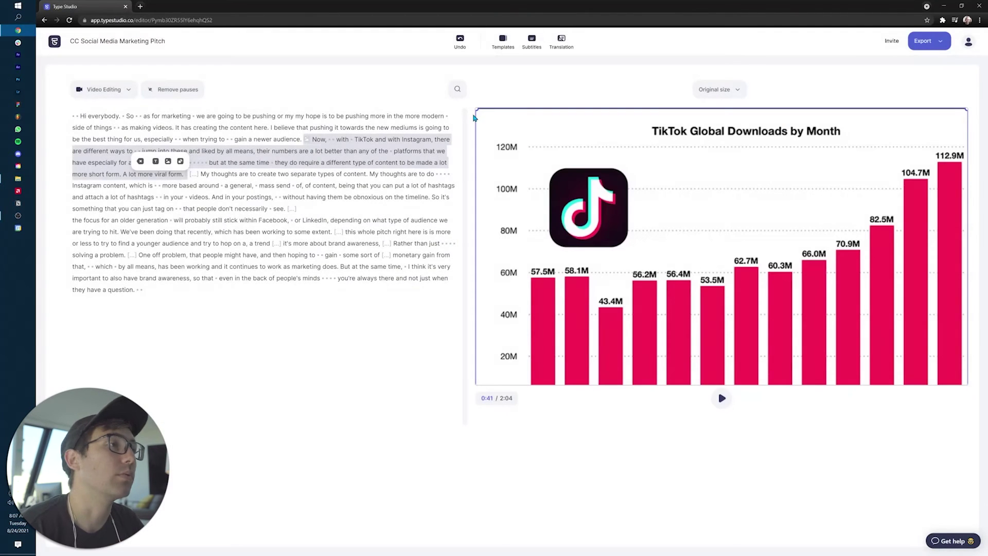
left_click_drag(476, 109, 805, 331)
left_click_drag(923, 366, 594, 172)
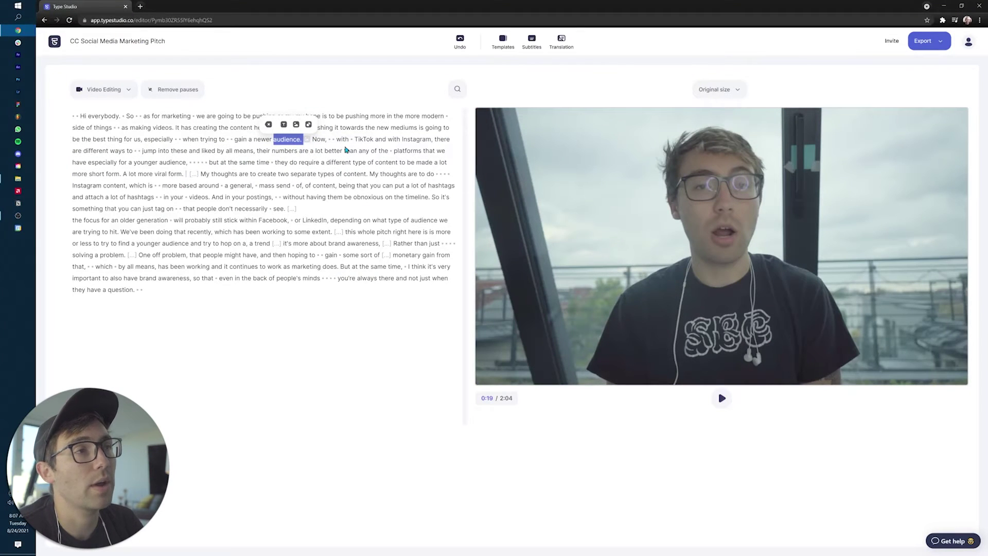
Preview the TikTok downloads graph in its passage and shorten its display to end right after "there are different ways to".
left_click(263, 140)
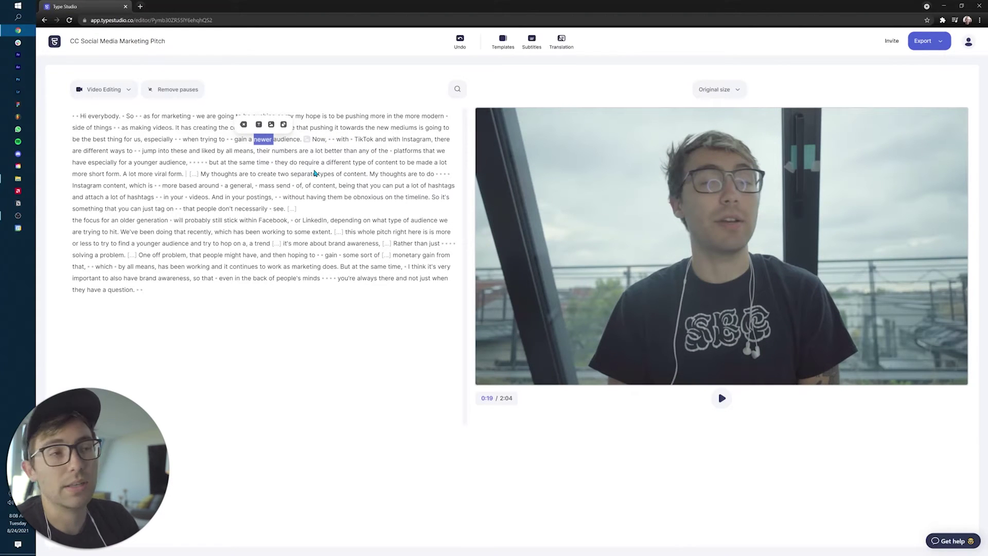
left_click_drag(236, 160, 432, 163)
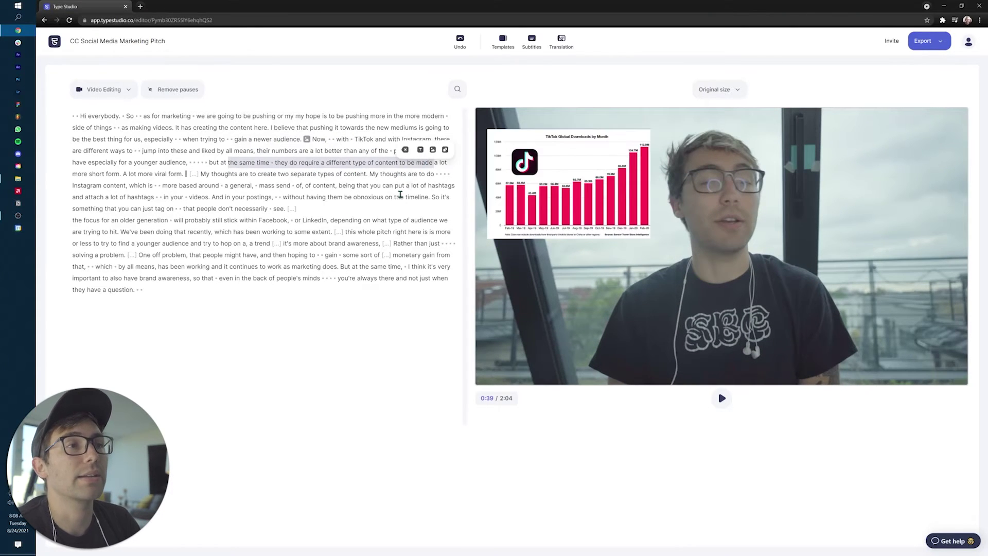
key("space")
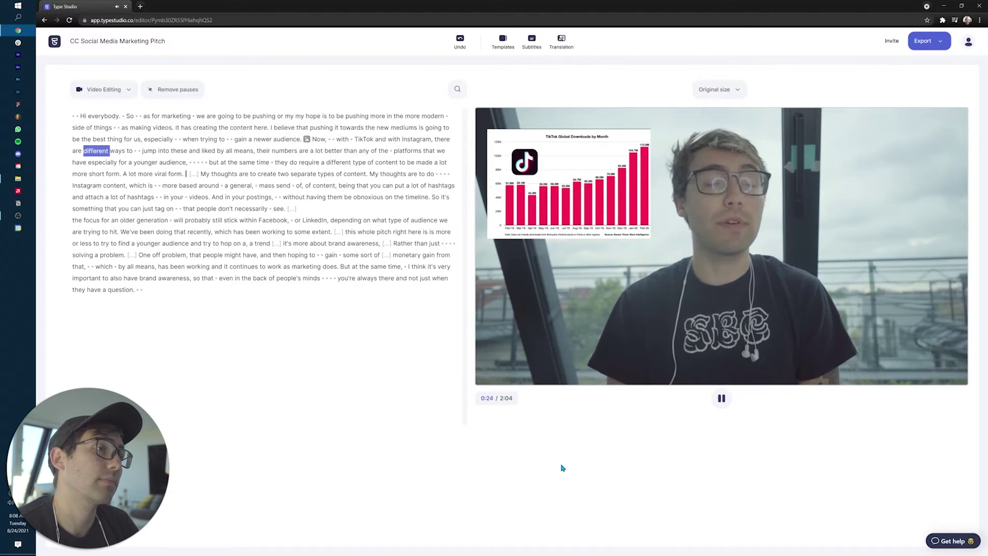
key("space")
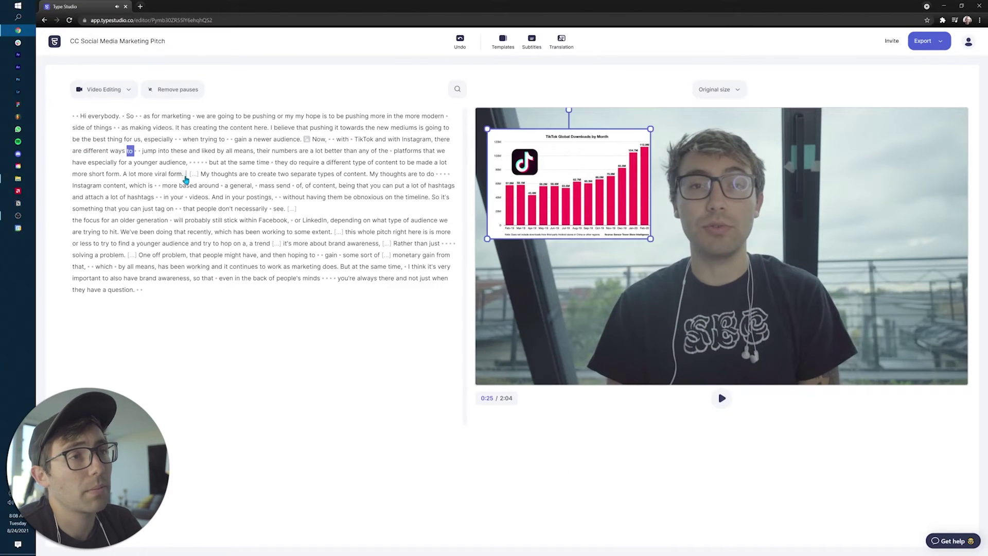
left_click_drag(185, 175, 135, 151)
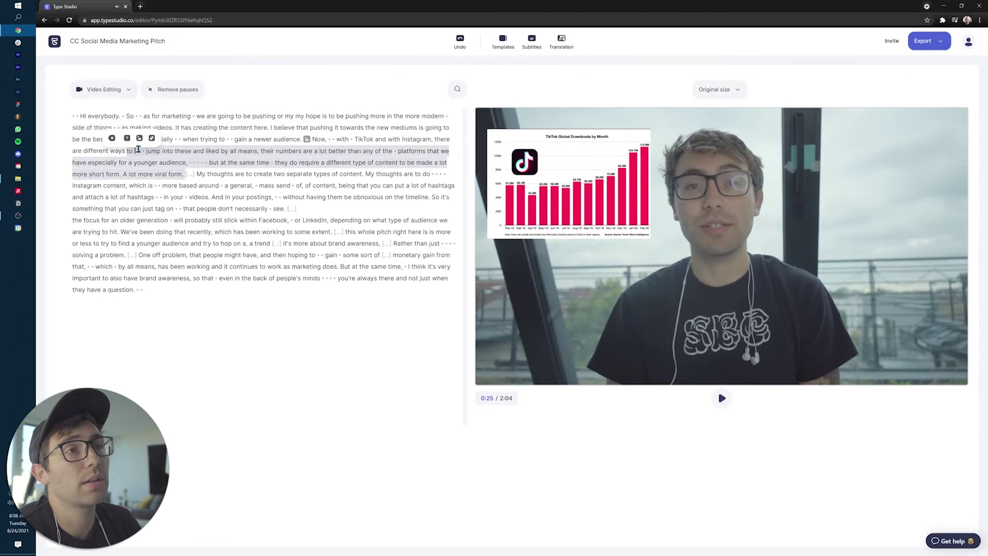
Add the TikTok users-by-age chart from the pause before "jump into these" to "younger audience," and shrink it into the video frame's upper-left area.
left_click(139, 151)
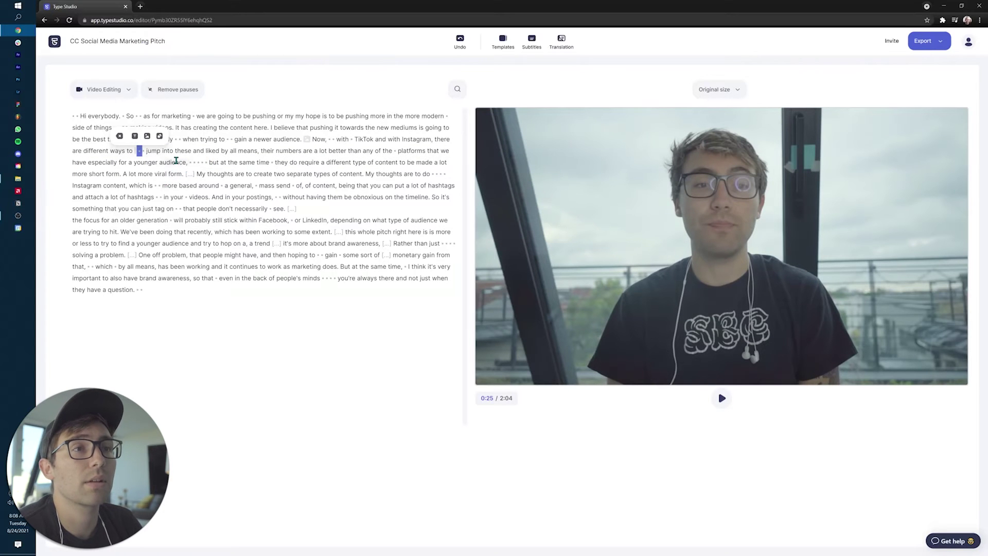
left_click(186, 162, "shift")
left_click(182, 150)
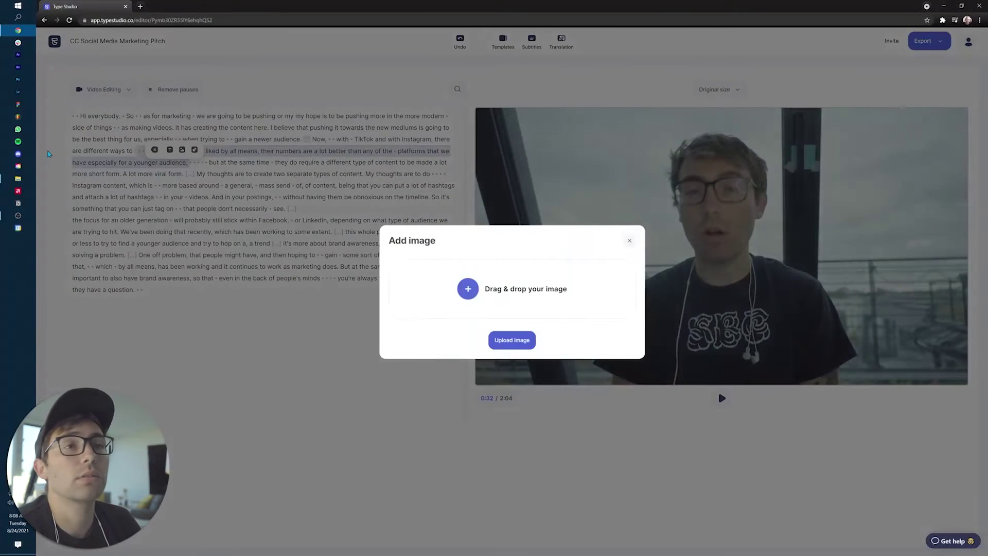
left_click(18, 178)
left_click_drag(555, 270, 355, 294)
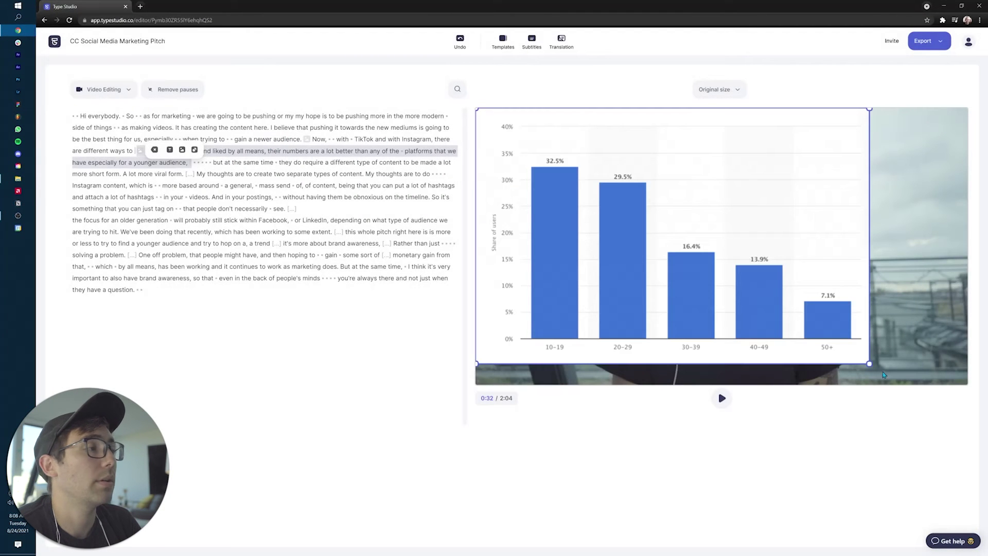
left_click_drag(868, 364, 585, 216)
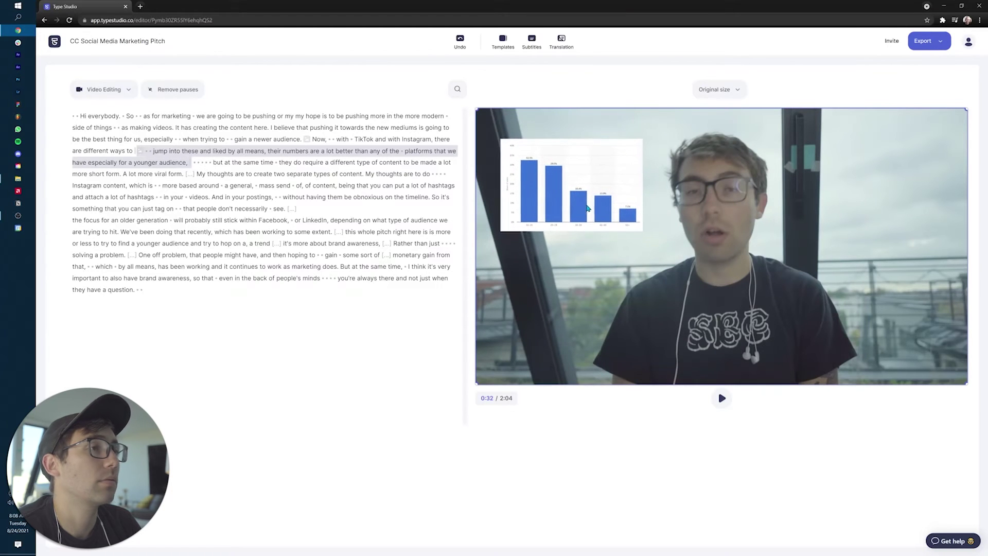
Preview the age chart and overlay the text "TikTok User Ages" from the pause before "jump into these" to "younger audience,".
left_click(264, 140)
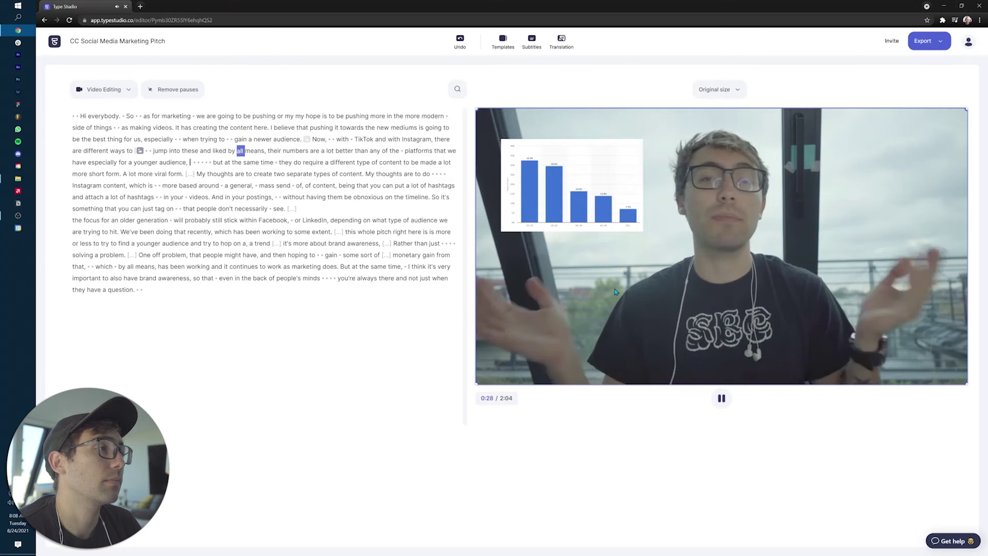
key("space")
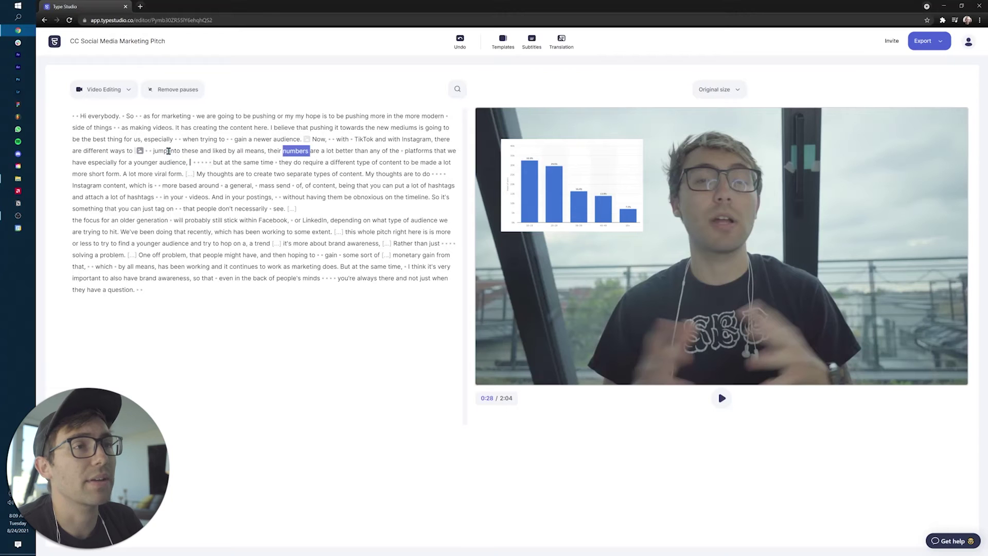
left_click(140, 150)
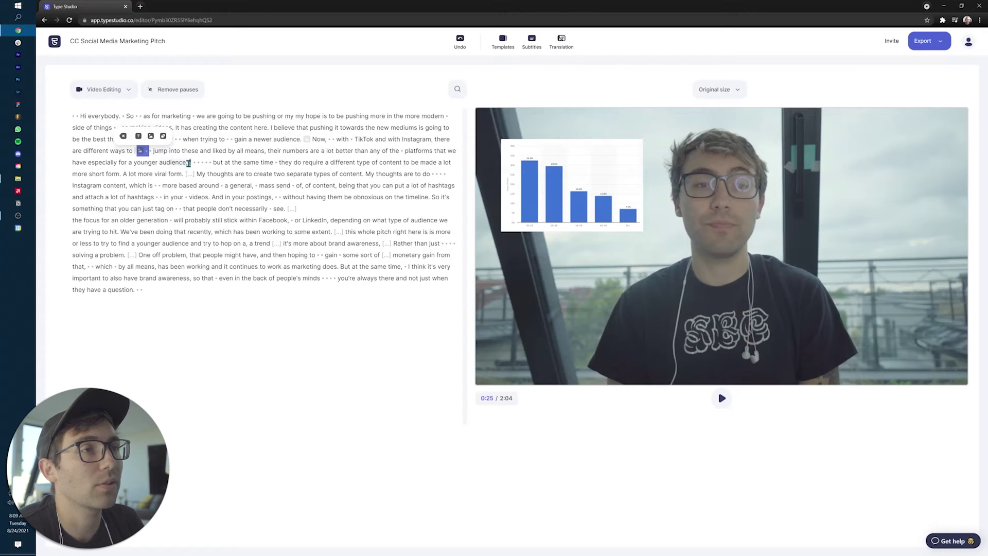
left_click(190, 162)
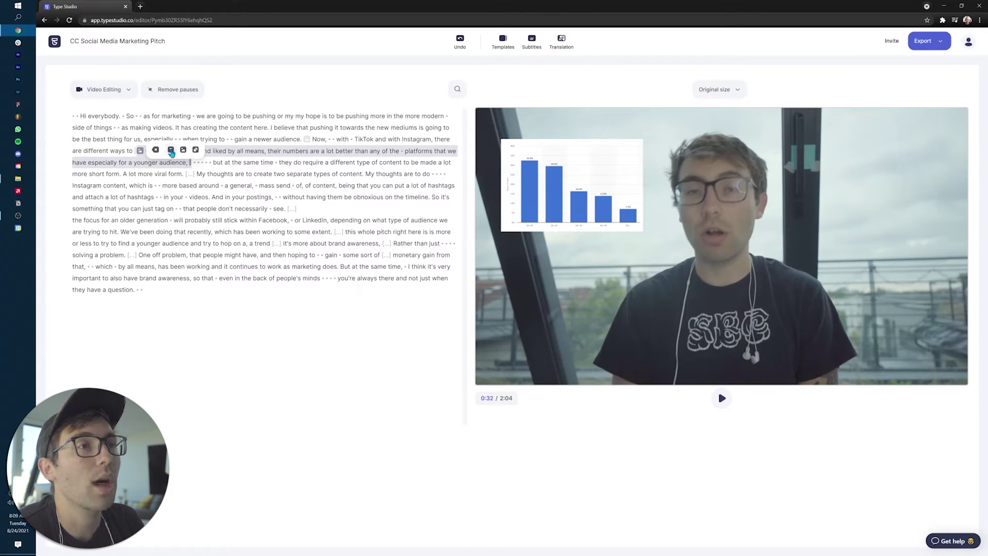
left_click(171, 151)
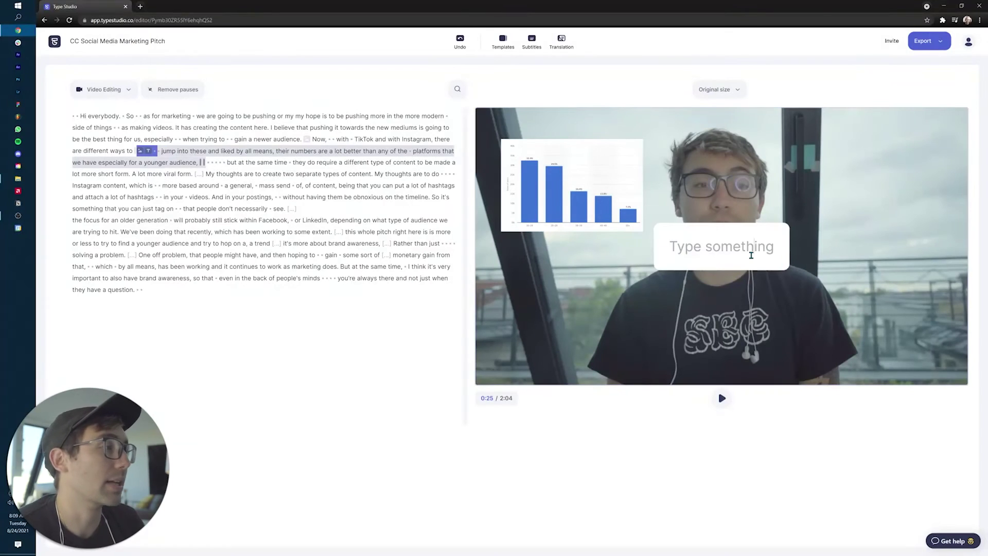
type("T")
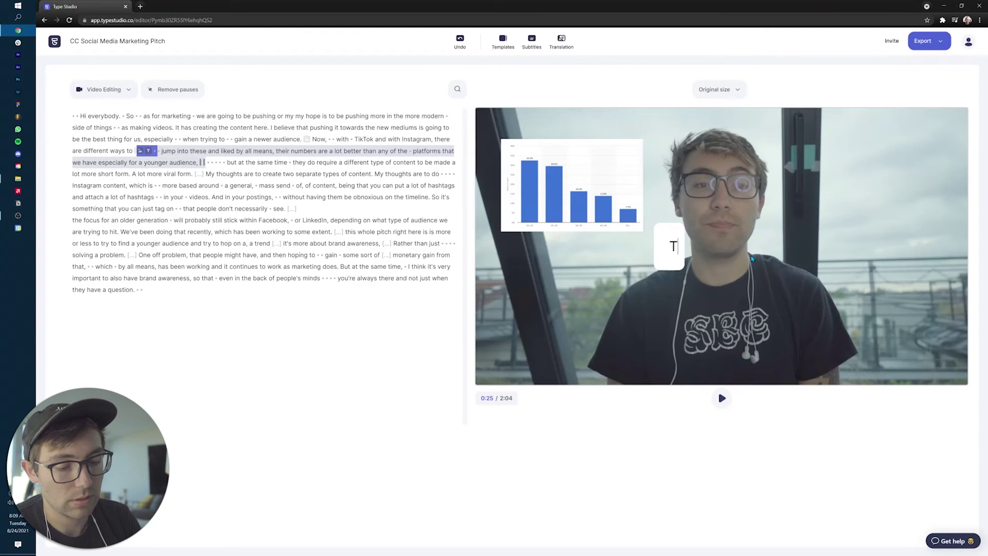
type("ikTok U")
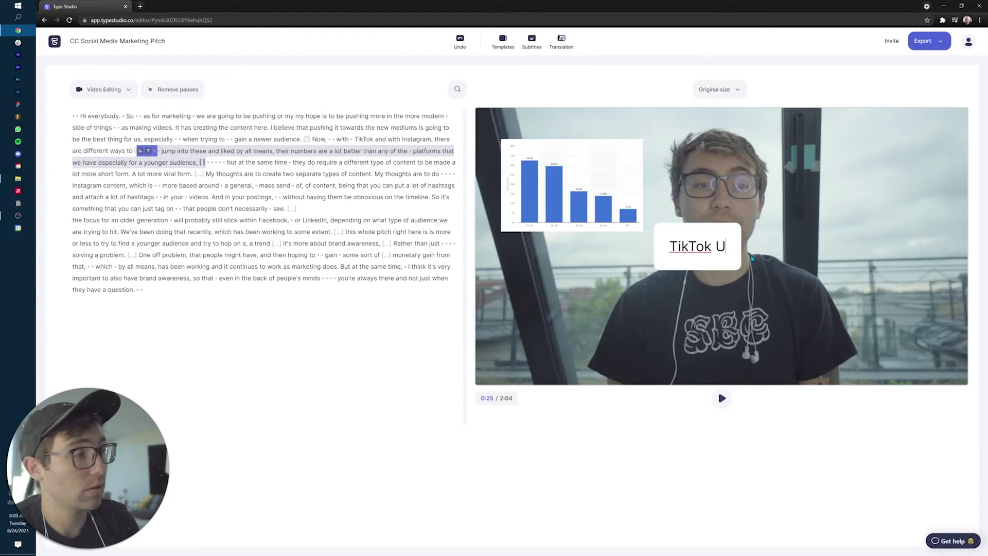
type("ser Ages")
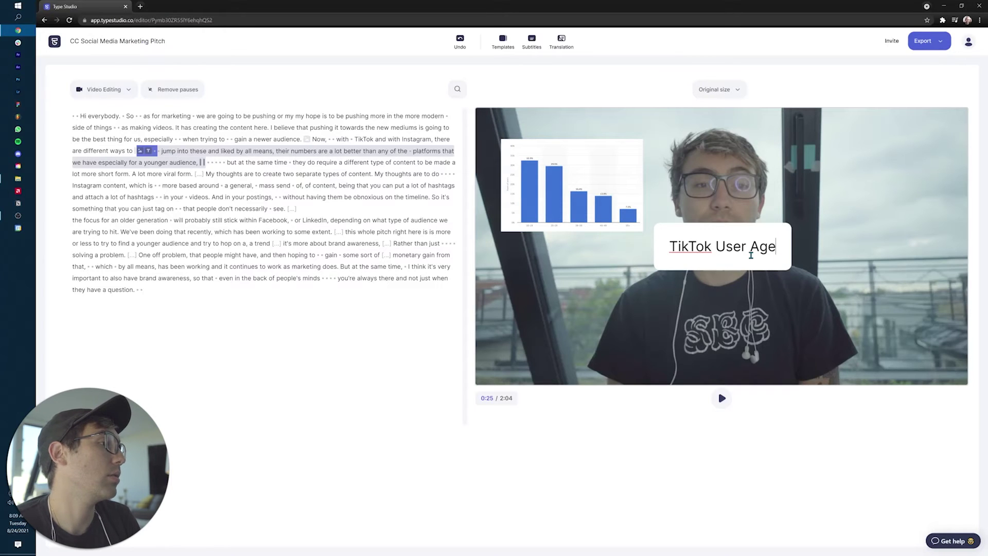
left_click(897, 213)
Place the "TikTok User Ages" text in a smaller size just above the age chart and turn off its background.
left_click(573, 121)
left_click(600, 96)
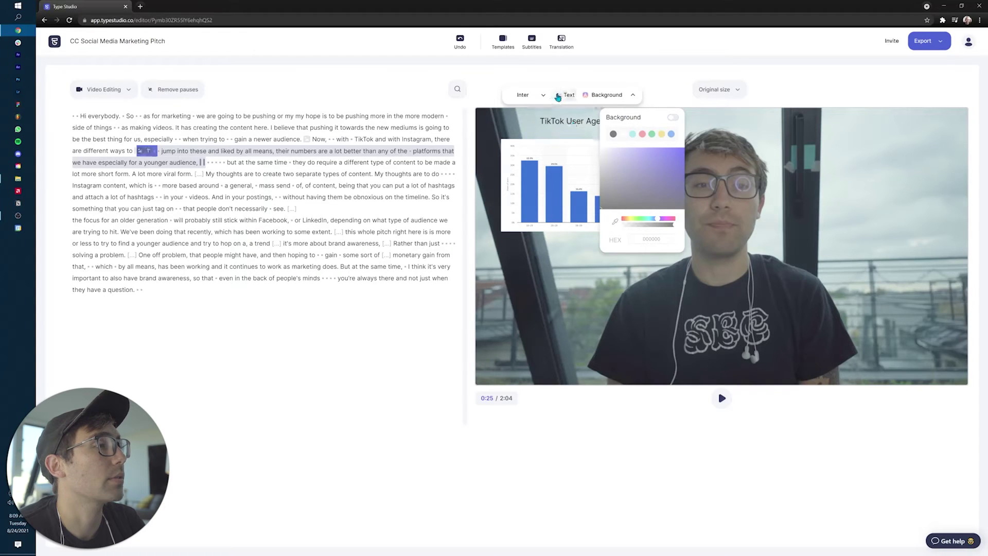
left_click(673, 117)
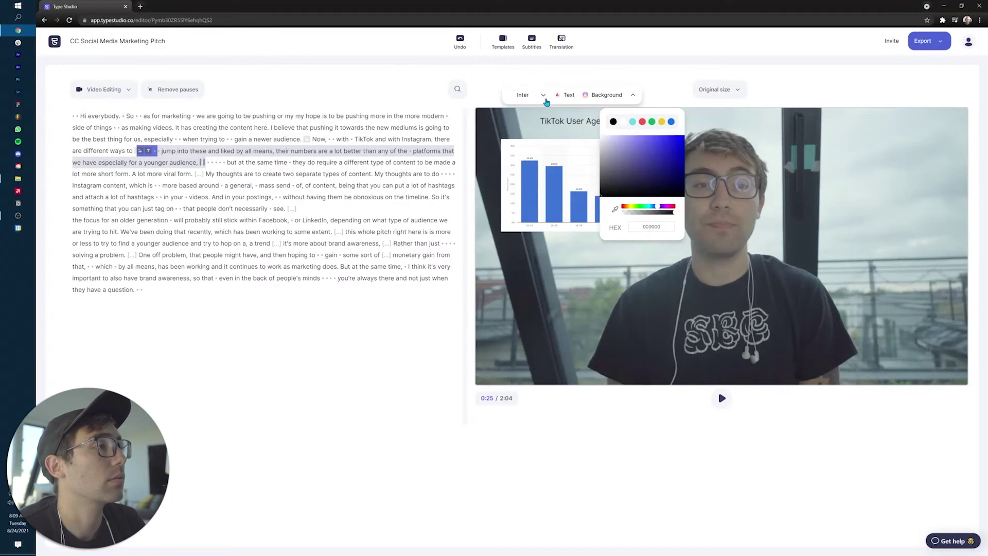
Set the "TikTok User Ages" title in the Anton font, enlarge it to the chart's width and colour it blue (1D73E8).
left_click(524, 96)
left_click(459, 186)
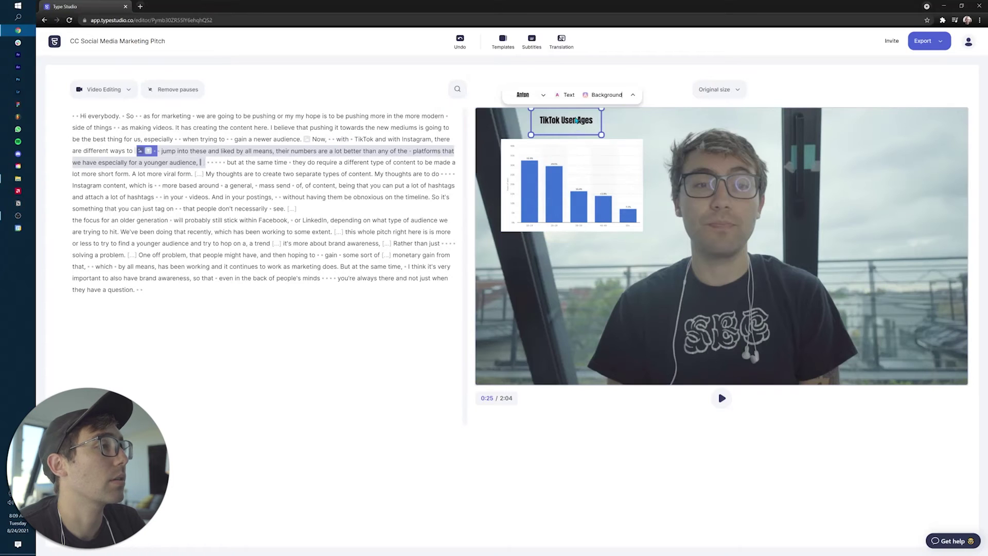
left_click(610, 87)
left_click(677, 115)
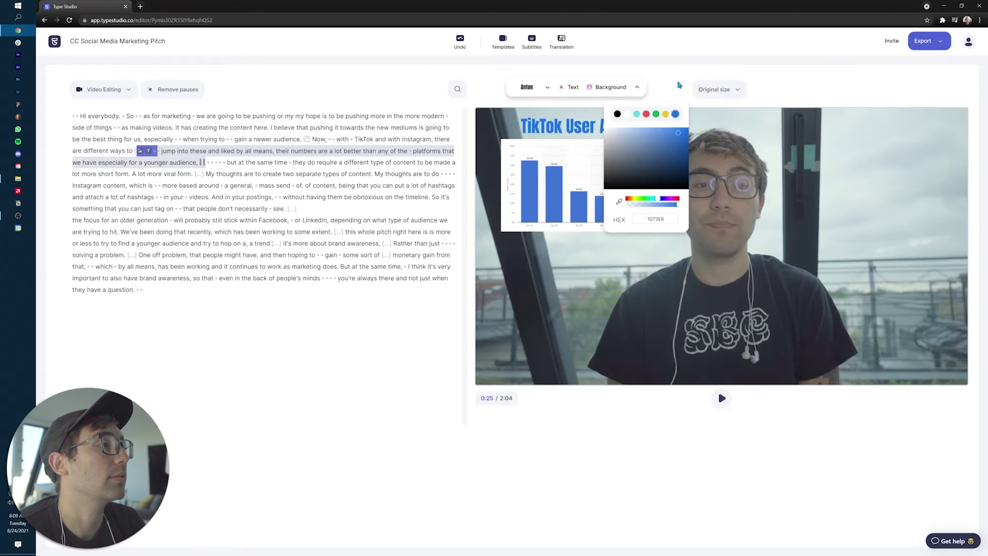
left_click(822, 211)
Preview the titled chart, overlay a blue arrow on the same passage and place it below the chart, reduced and pointing up at the bars.
key("space")
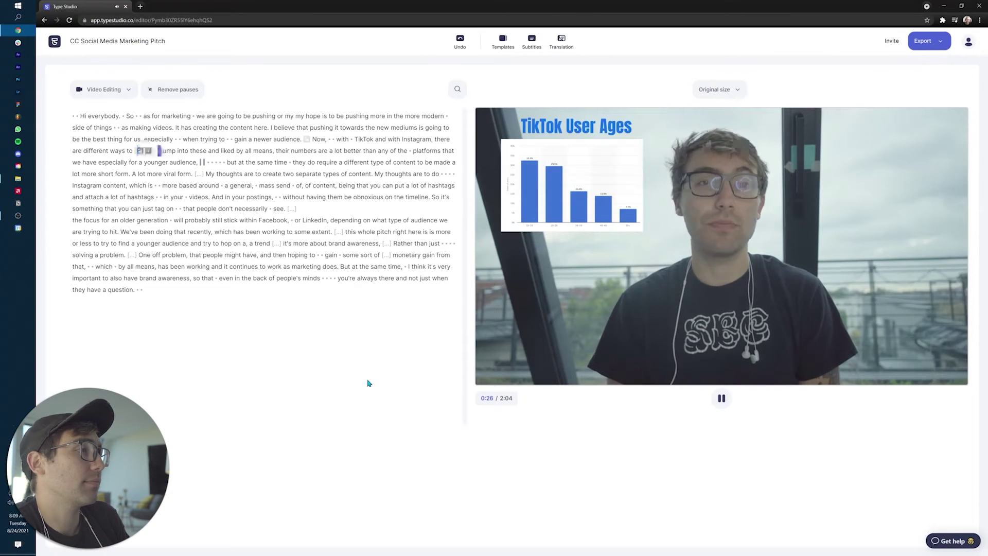
key("space")
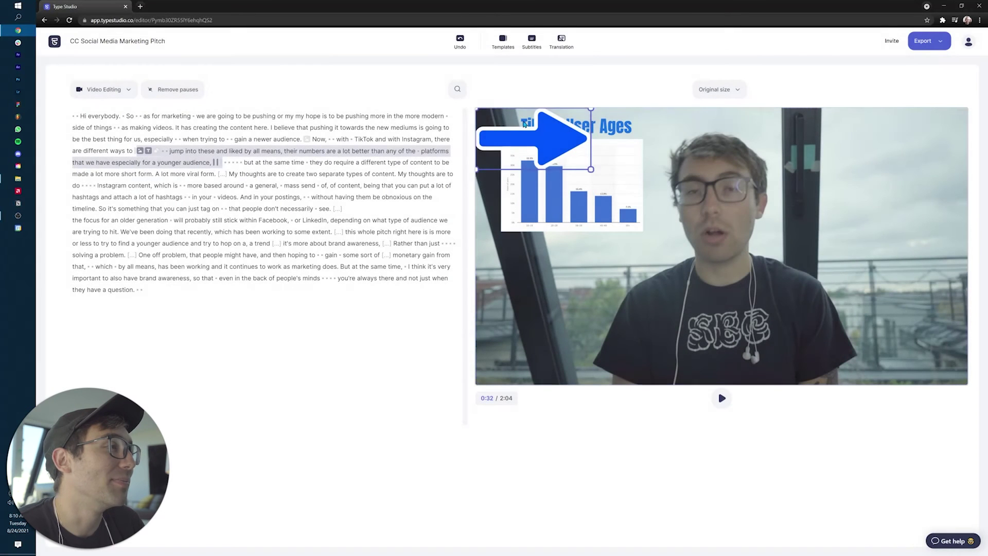
left_click_drag(535, 135, 535, 320)
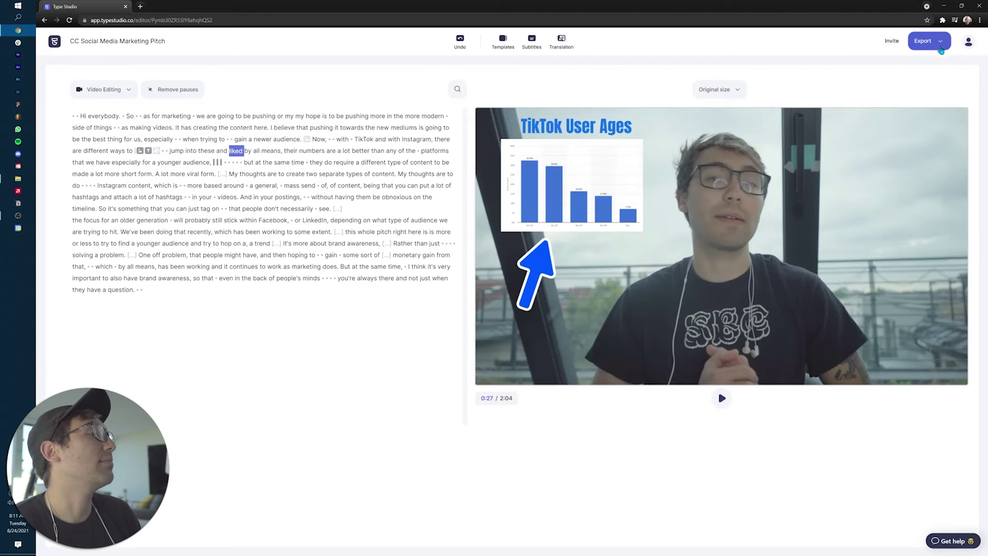
Export the edited video and bring up its share page.
left_click(940, 44)
left_click(922, 91)
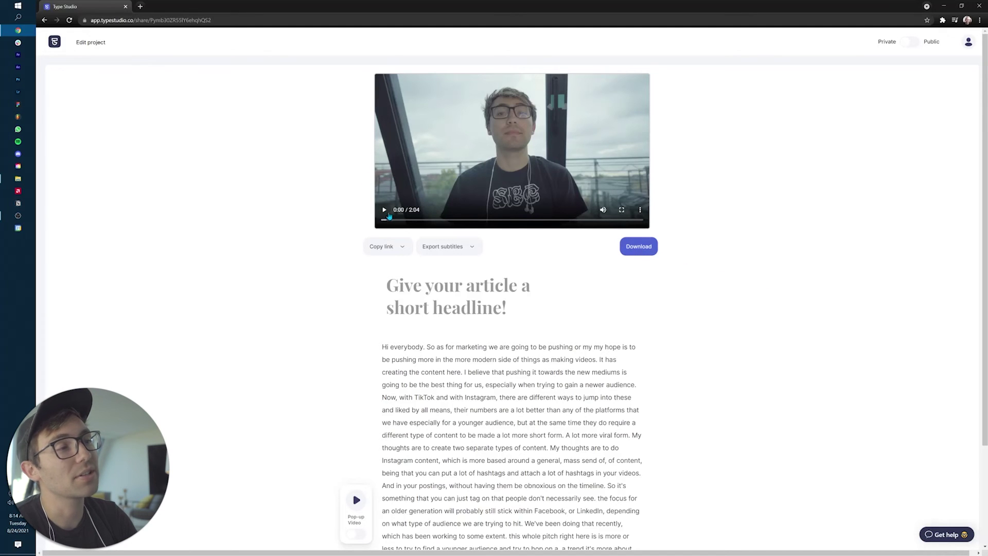
Play the exported video, skipping ahead to the passages with the TikTok graphs, and download it.
left_click(386, 215)
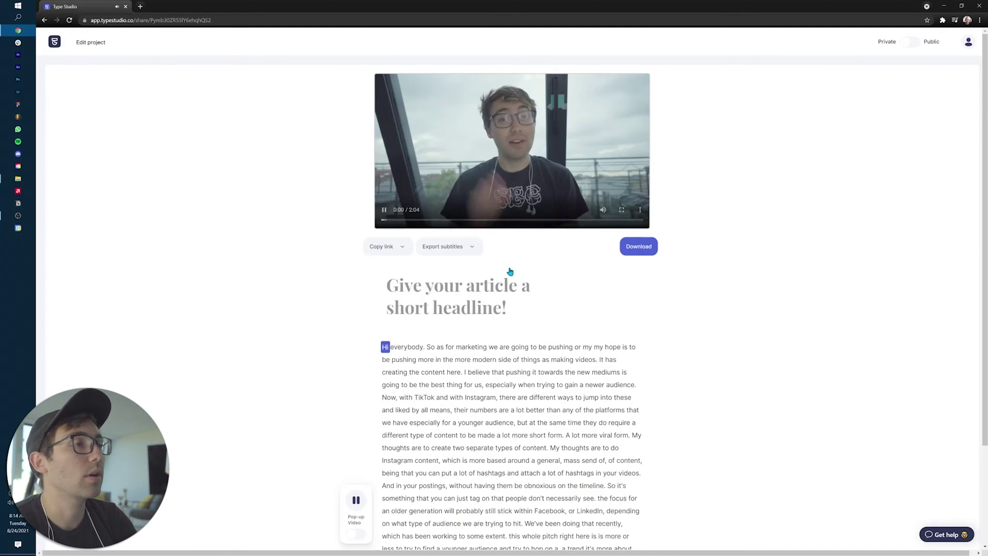
left_click_drag(385, 218, 415, 221)
left_click(433, 221)
left_click(384, 209)
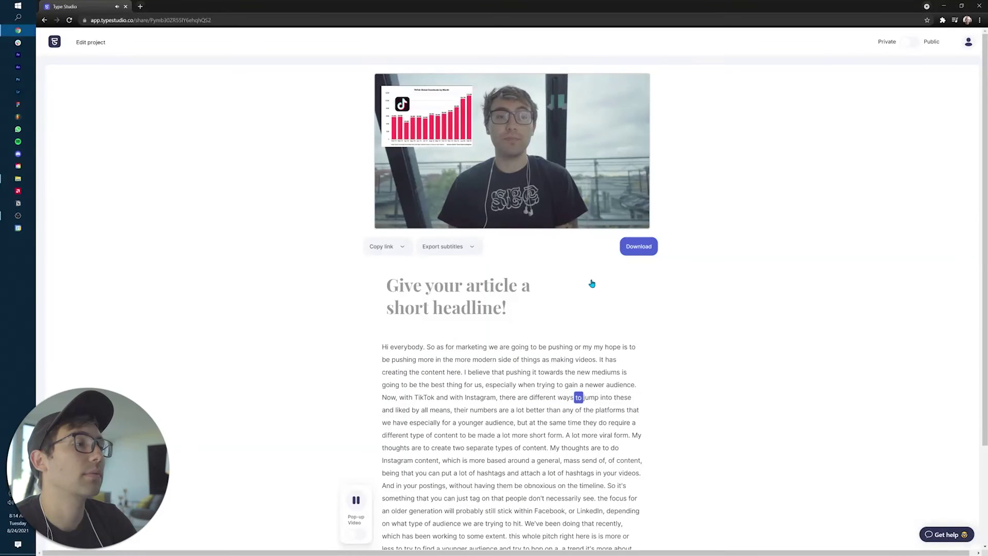
left_click(454, 225)
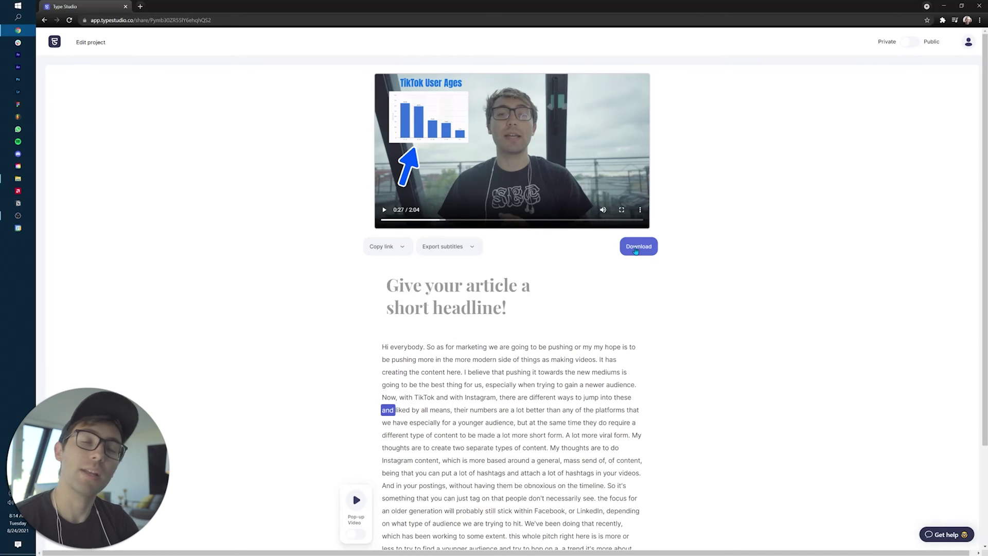
left_click(636, 249)
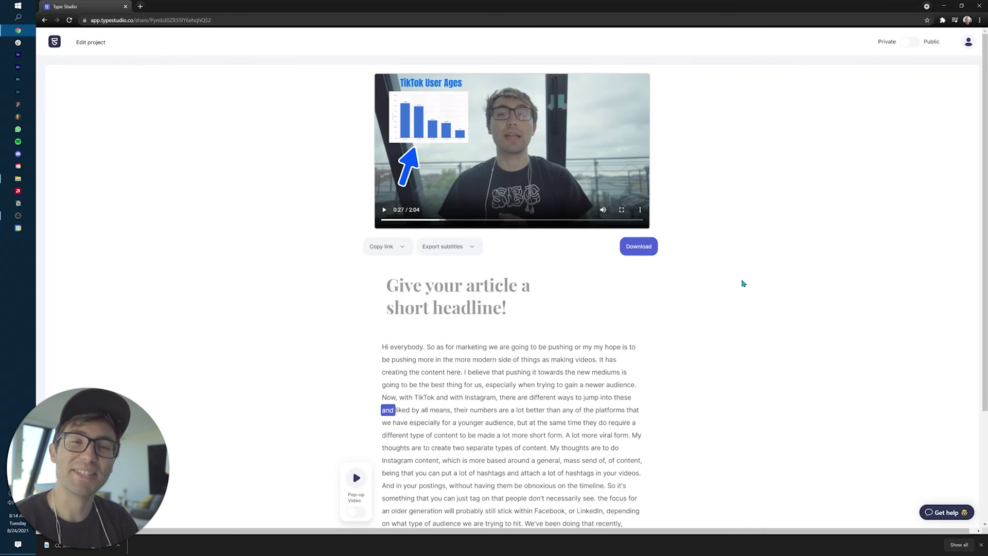
Make the share page public and copy its link to the clipboard.
left_click(915, 43)
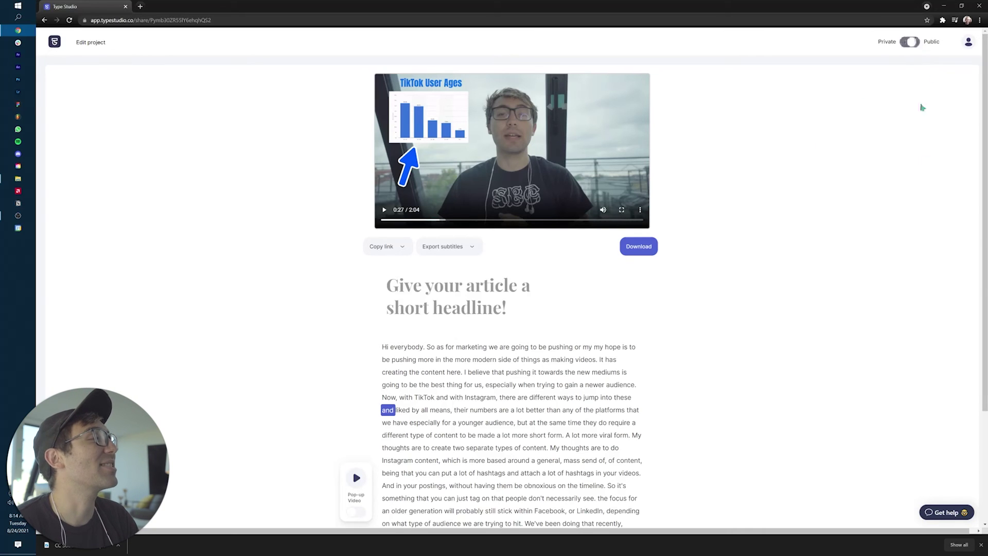
left_click(395, 248)
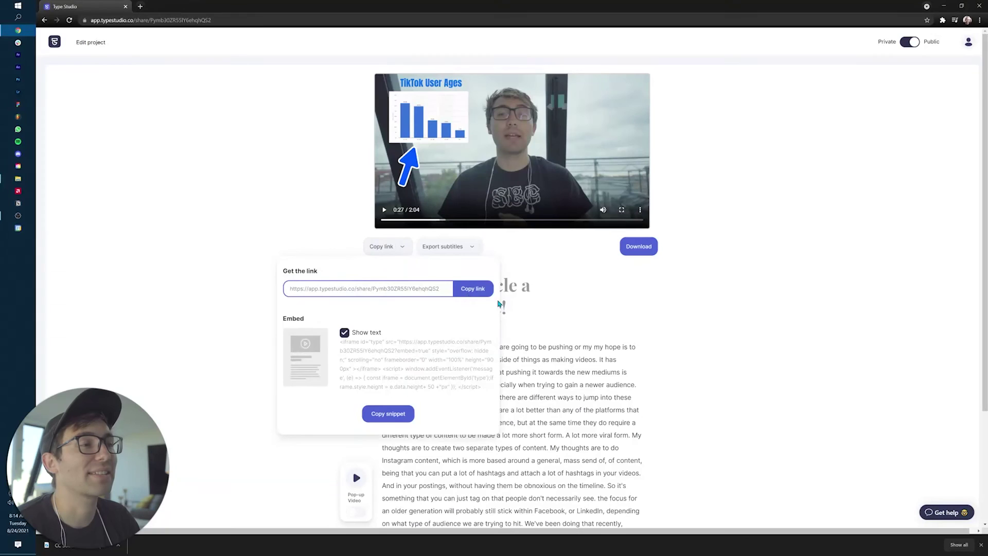
left_click(479, 291)
left_click(382, 248)
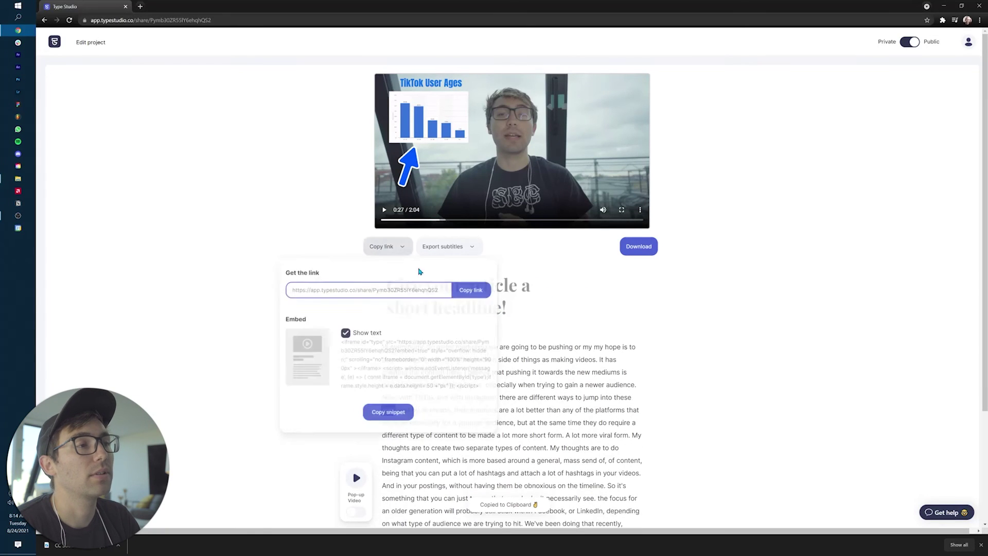
left_click(477, 292)
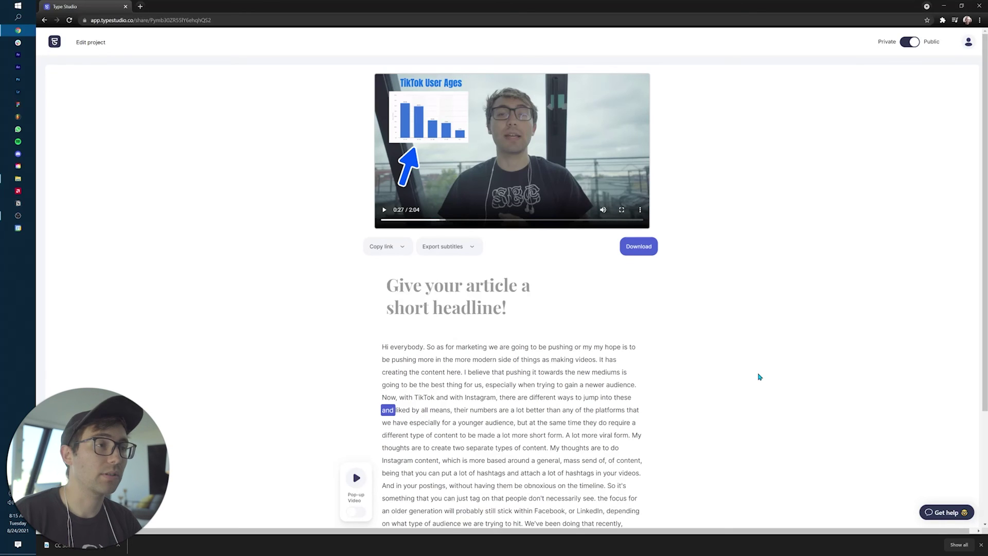
Play a short moment of the exported video around the age chart and pause it.
left_click(385, 210)
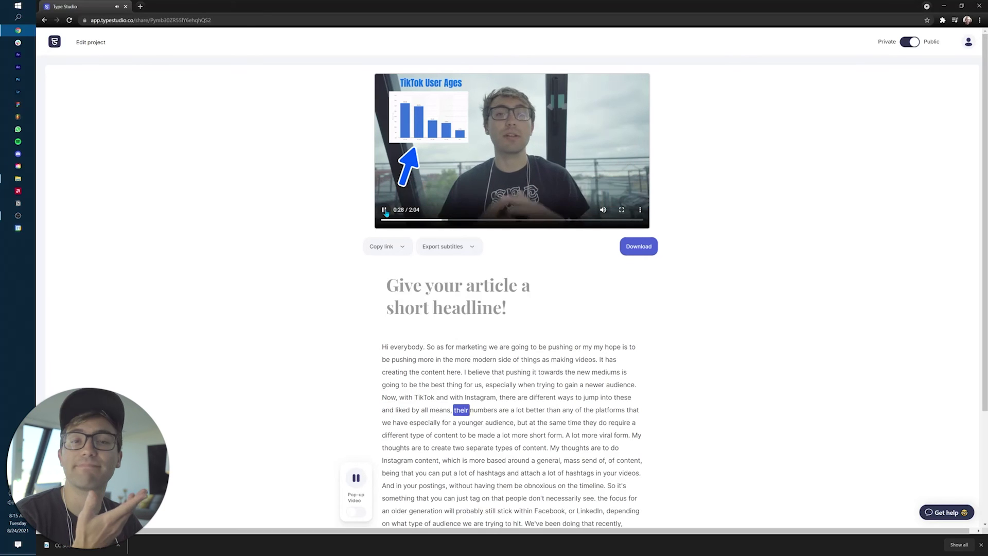
left_click(384, 210)
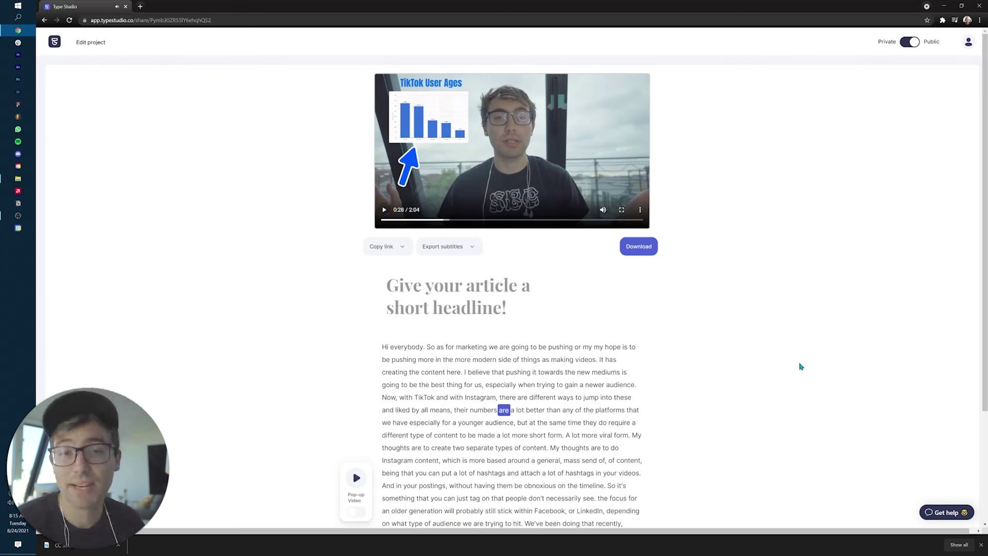